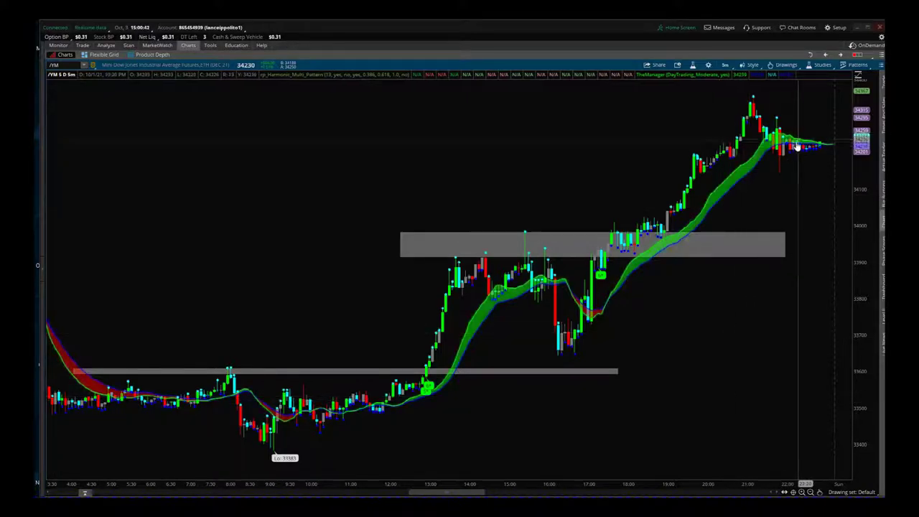
- Draw a thin rectangle from about 33815 at 10:39 PM on 9/30/21 to 33801 at 6:15 PM on 10/1/21
{"action": "left_click", "coordinate": [867, 29]}
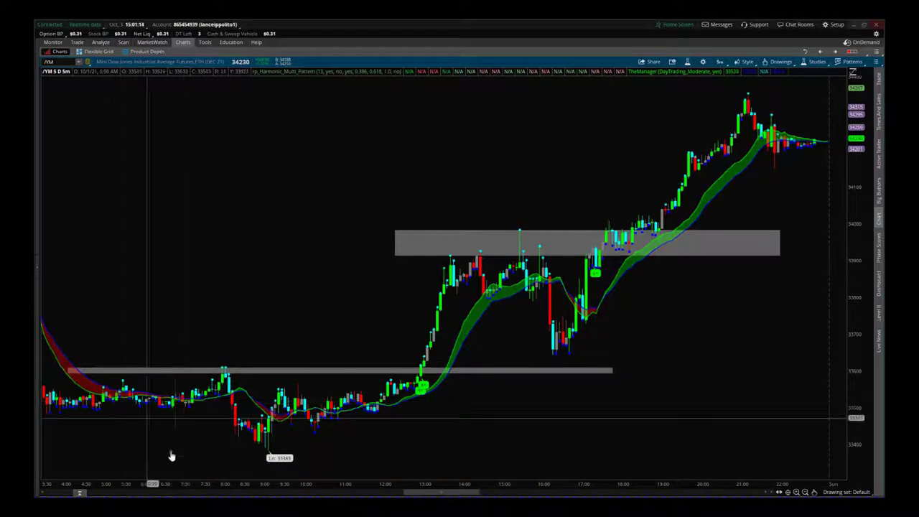
{"action": "left_click_drag", "start_coordinate": [187, 484], "coordinate": [304, 481]}
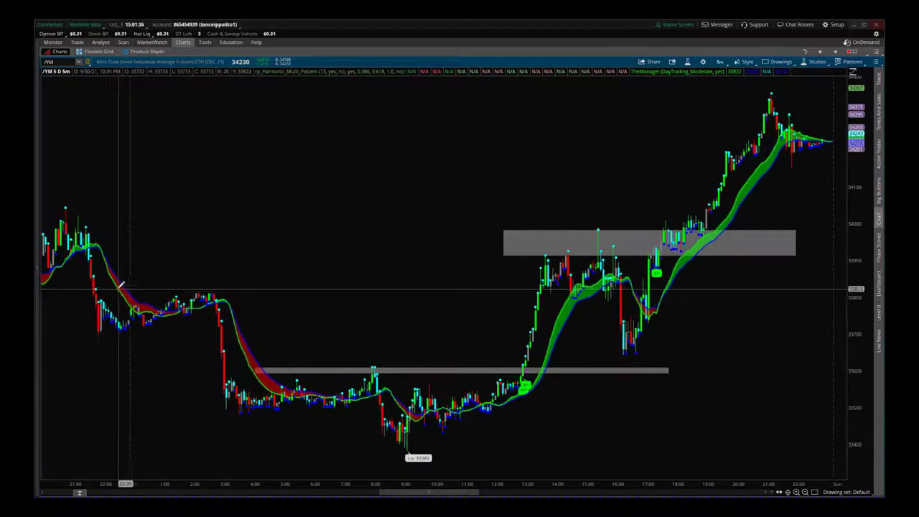
{"action": "mouse_move", "coordinate": [121, 292]}
{"action": "left_mouse_down"}
{"action": "mouse_move", "coordinate": [374, 285]}
{"action": "mouse_move", "coordinate": [614, 294]}
{"action": "mouse_move", "coordinate": [601, 295]}
{"action": "left_mouse_up"}
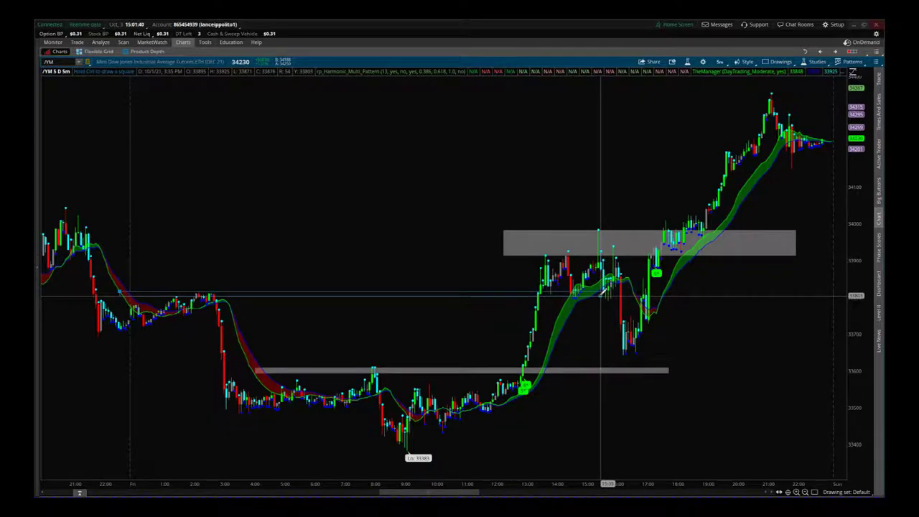
{"action": "left_click", "coordinate": [682, 293]}
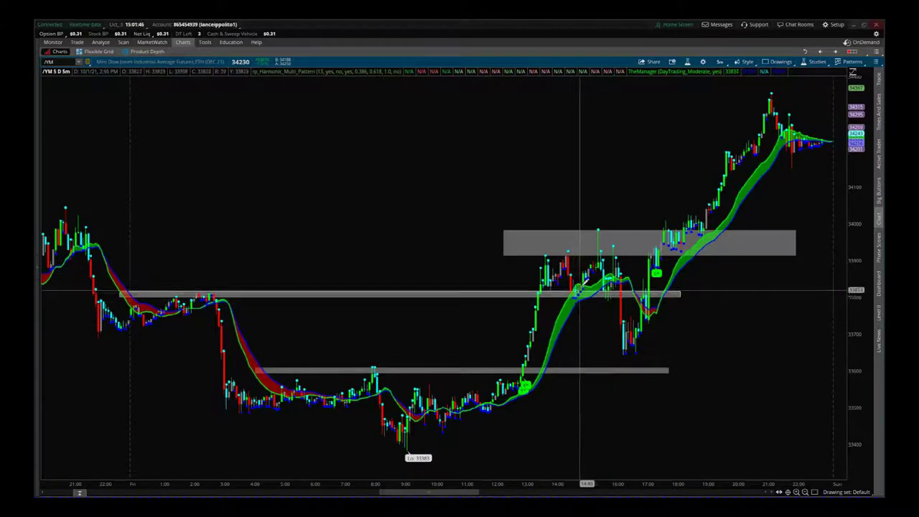
{"action": "left_click", "coordinate": [814, 492]}
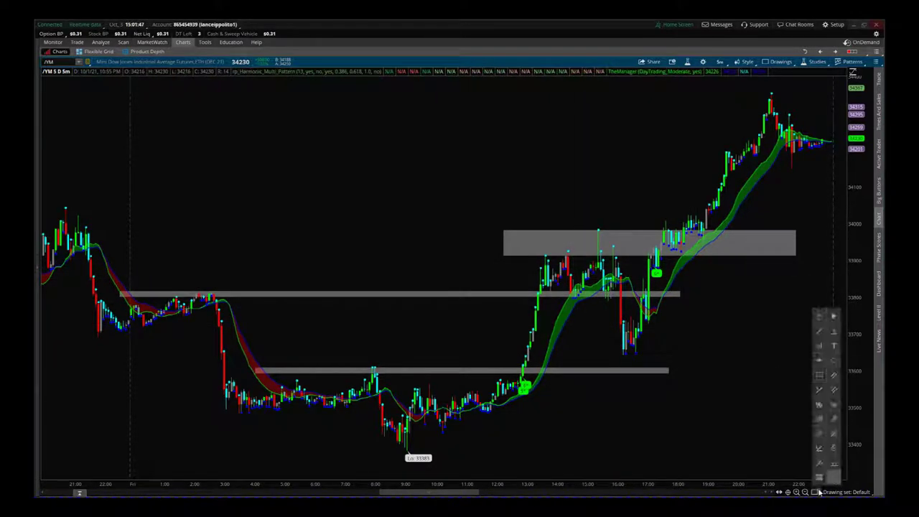
{"action": "left_click", "coordinate": [820, 332]}
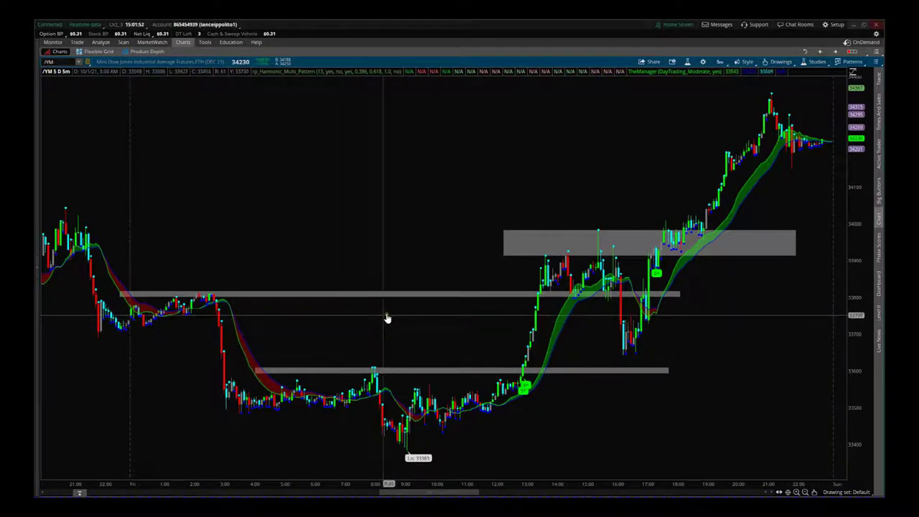
- Remove the tall grey rectangle covering the highs between about 33900 and 34000
{"action": "left_click", "coordinate": [650, 229]}
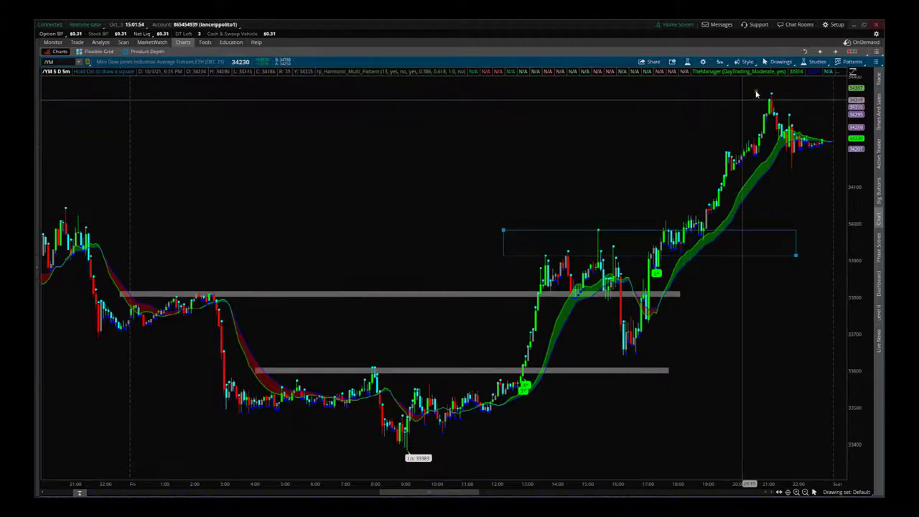
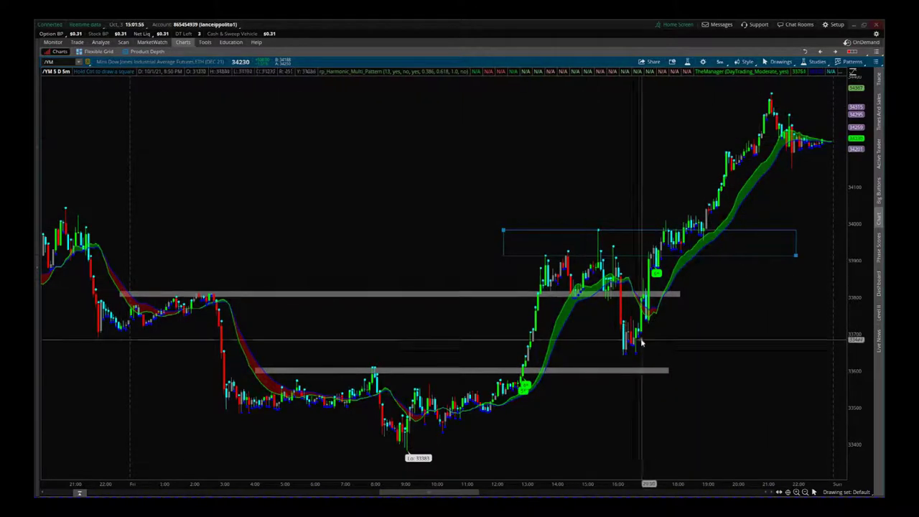
{"action": "right_click", "coordinate": [746, 257]}
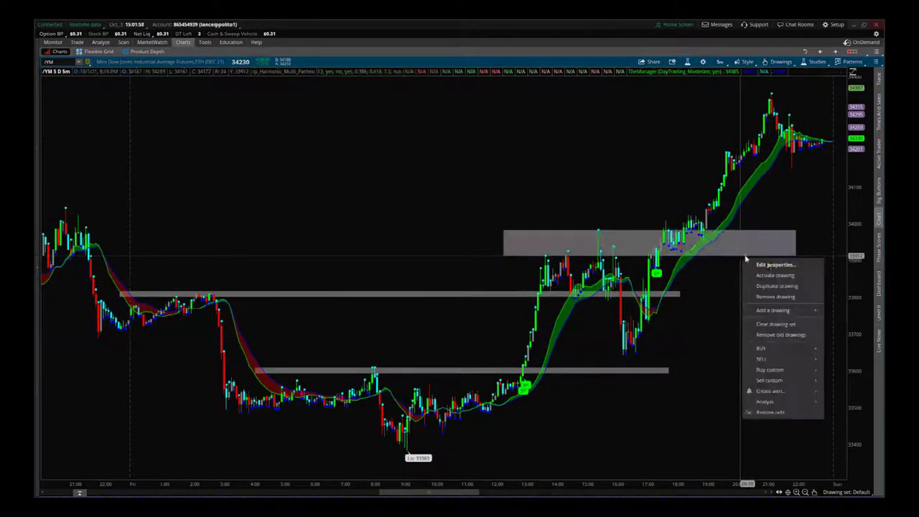
{"action": "left_click", "coordinate": [778, 296]}
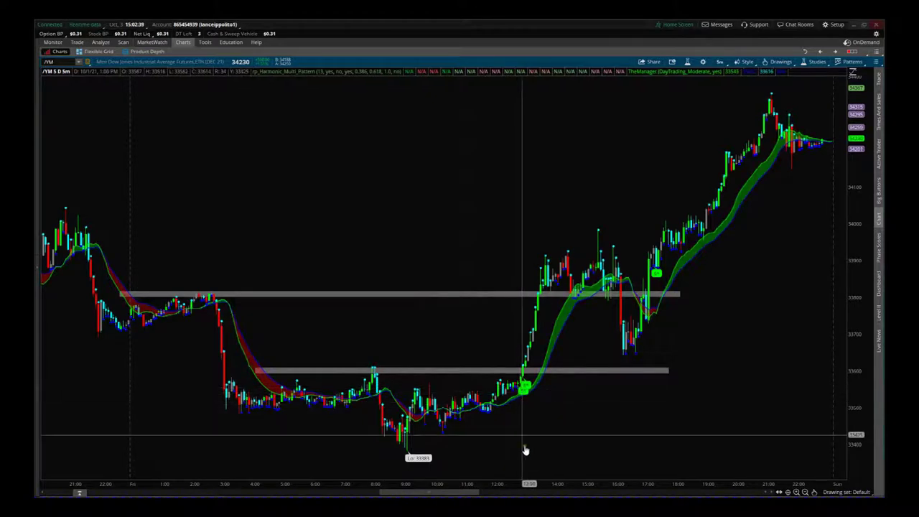
- Draw a Fibonacci extension from the swing low at about 33485 near 11:35 to about 33617 at 12:50
{"action": "left_click_drag", "start_coordinate": [533, 485], "coordinate": [381, 485]}
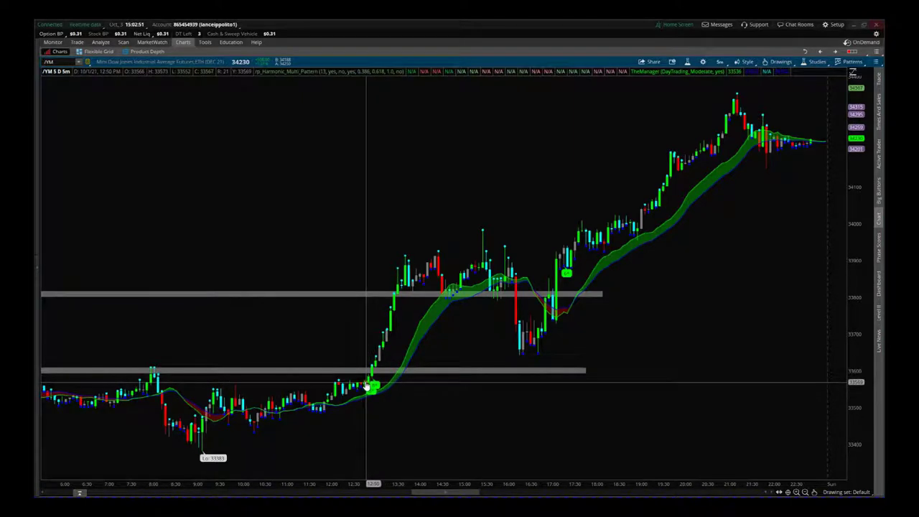
{"action": "left_click_drag", "start_coordinate": [404, 417], "coordinate": [472, 416]}
{"action": "left_click_drag", "start_coordinate": [446, 481], "coordinate": [544, 409]}
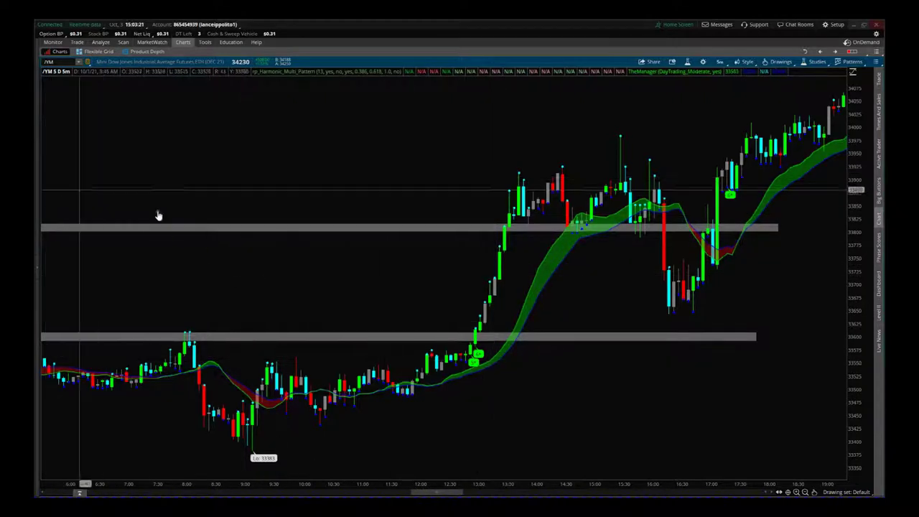
{"action": "mouse_move", "coordinate": [816, 492]}
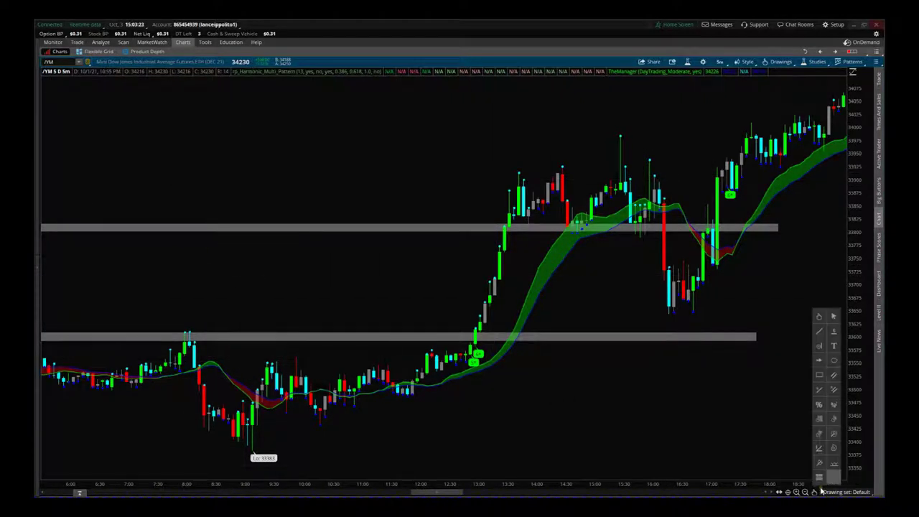
{"action": "left_click", "coordinate": [833, 404]}
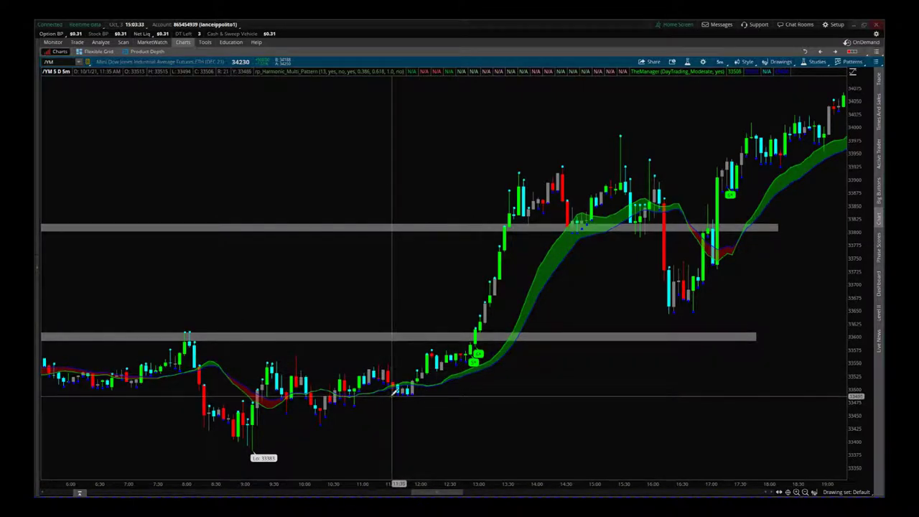
{"action": "left_click", "coordinate": [465, 324]}
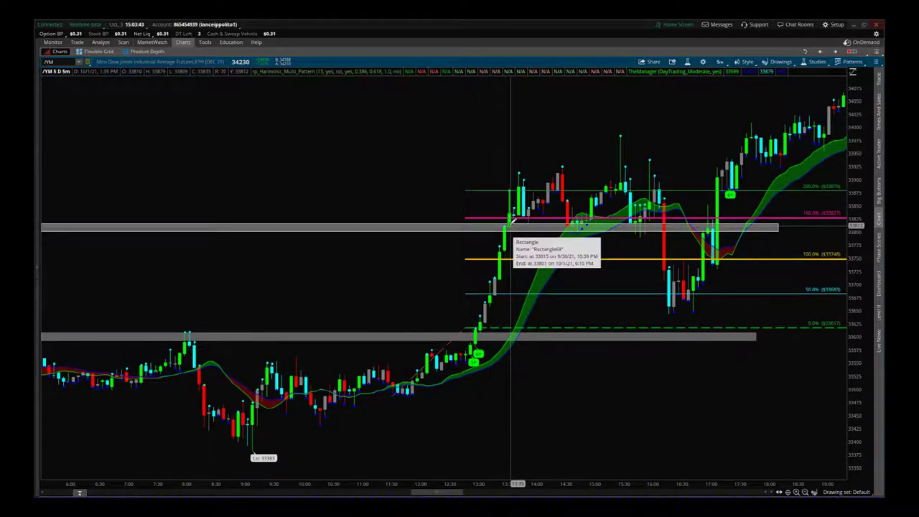
{"action": "mouse_move", "coordinate": [814, 492]}
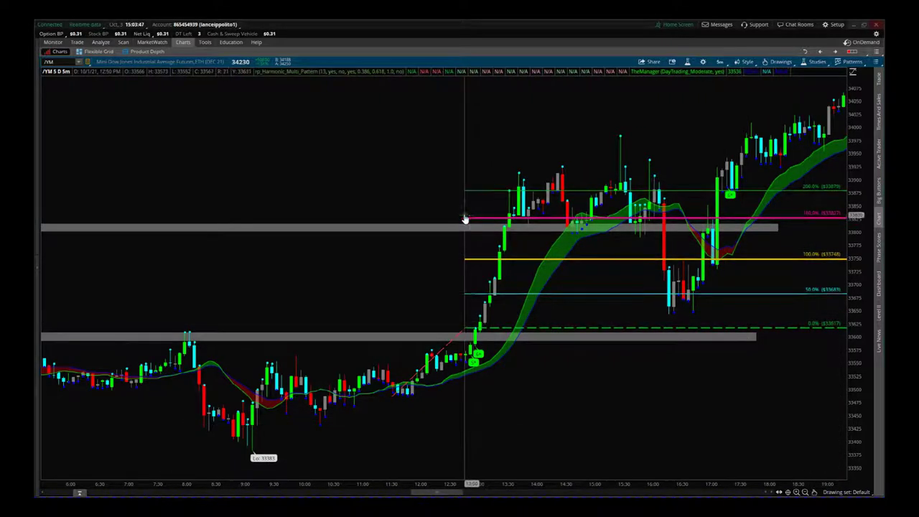
- Move the Fibonacci extension's starting anchor up to about 33530 near 12:30, just before the breakout
{"action": "left_click", "coordinate": [392, 399]}
{"action": "mouse_move", "coordinate": [392, 399]}
{"action": "left_mouse_down"}
{"action": "mouse_move", "coordinate": [468, 367]}
{"action": "mouse_move", "coordinate": [446, 372]}
{"action": "left_mouse_up"}
{"action": "left_click", "coordinate": [507, 388]}
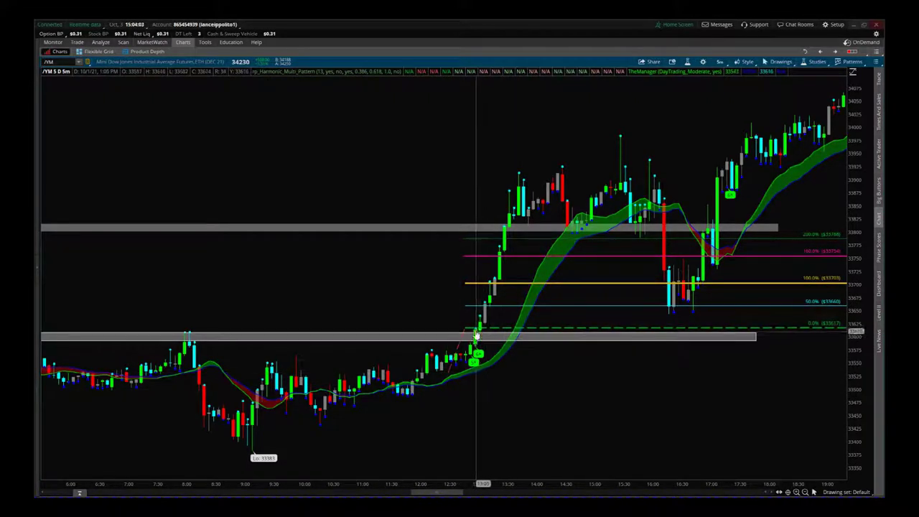
{"action": "mouse_move", "coordinate": [476, 330]}
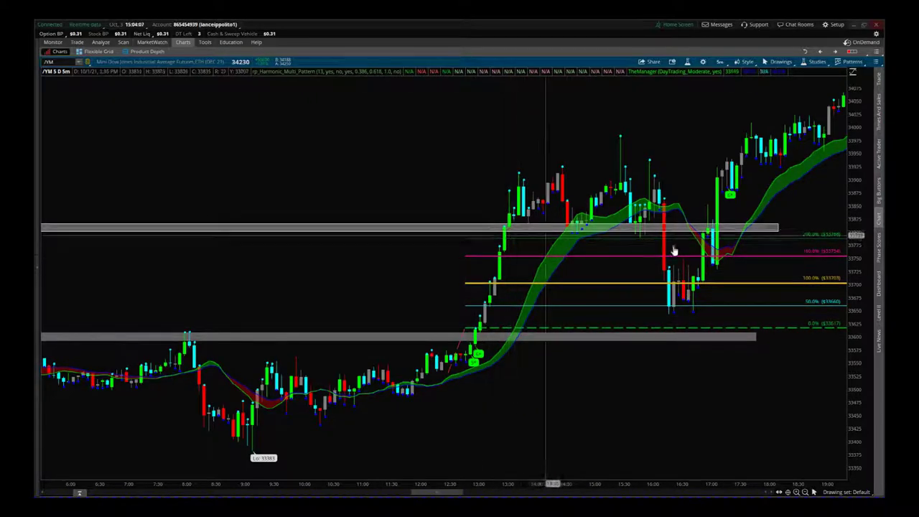
- Draw a rectangle over the afternoon highs from about 33983 at 11:40 to about 33910 near 19:25
{"action": "left_click_drag", "start_coordinate": [856, 222], "coordinate": [856, 251]}
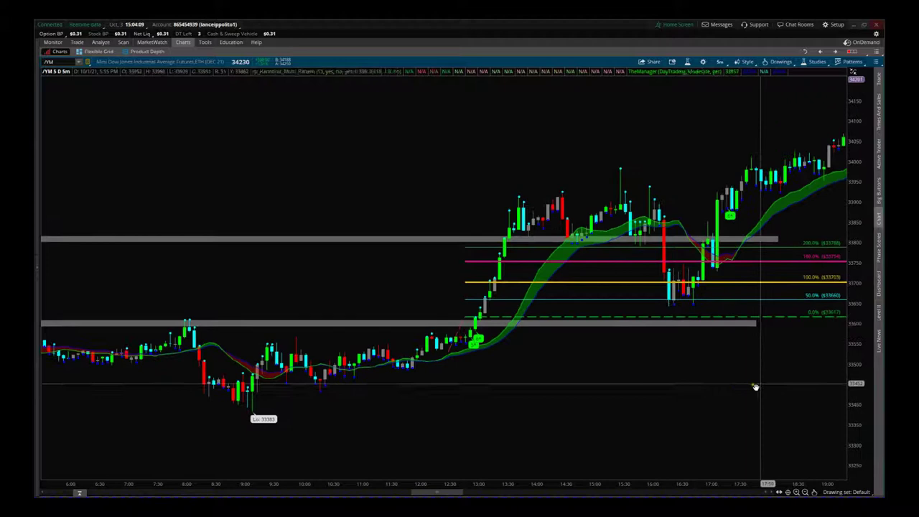
{"action": "left_click_drag", "start_coordinate": [760, 381], "coordinate": [640, 410]}
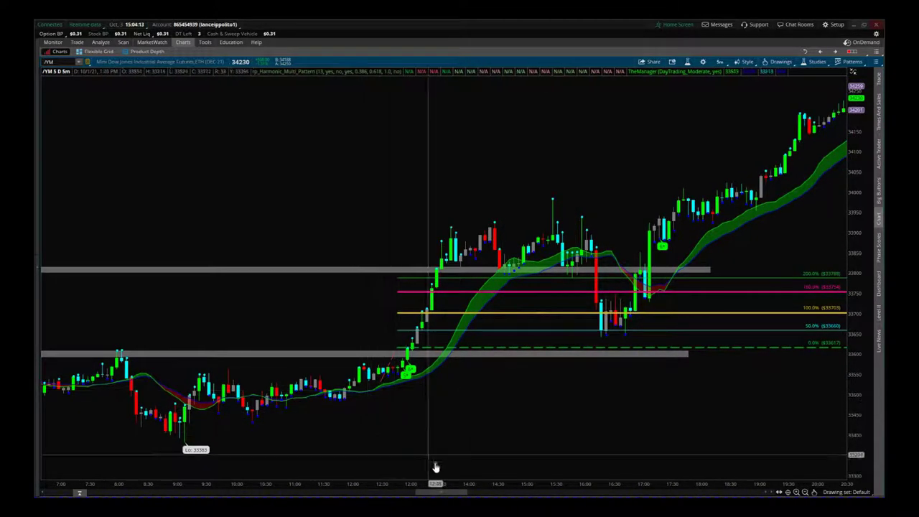
{"action": "left_click_drag", "start_coordinate": [445, 485], "coordinate": [409, 486]}
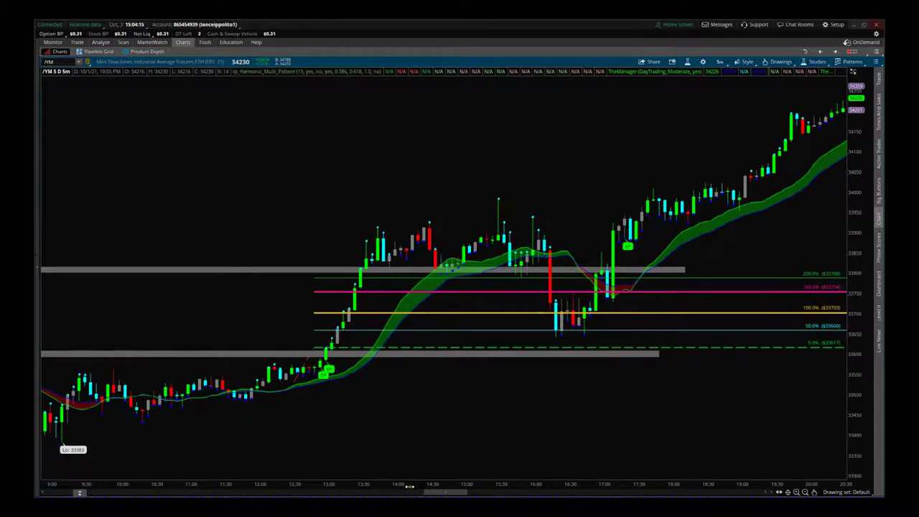
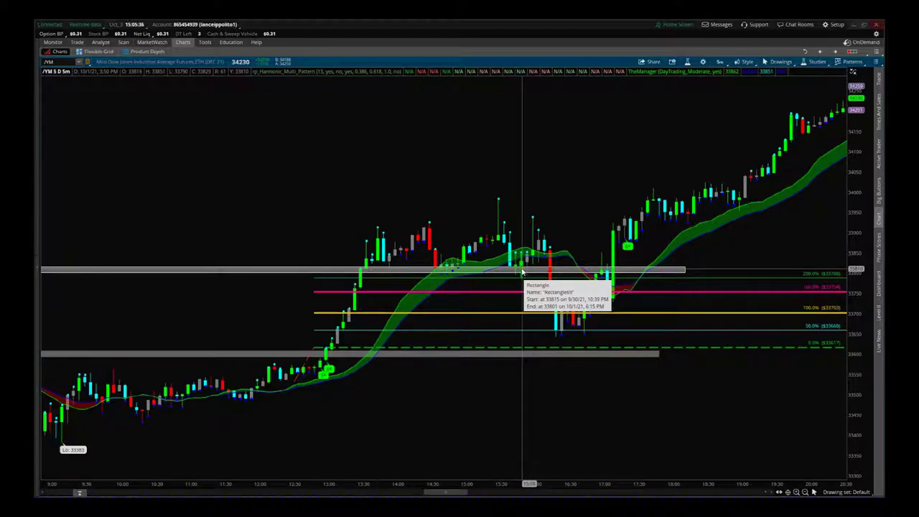
{"action": "left_click_drag", "start_coordinate": [580, 199], "coordinate": [410, 194]}
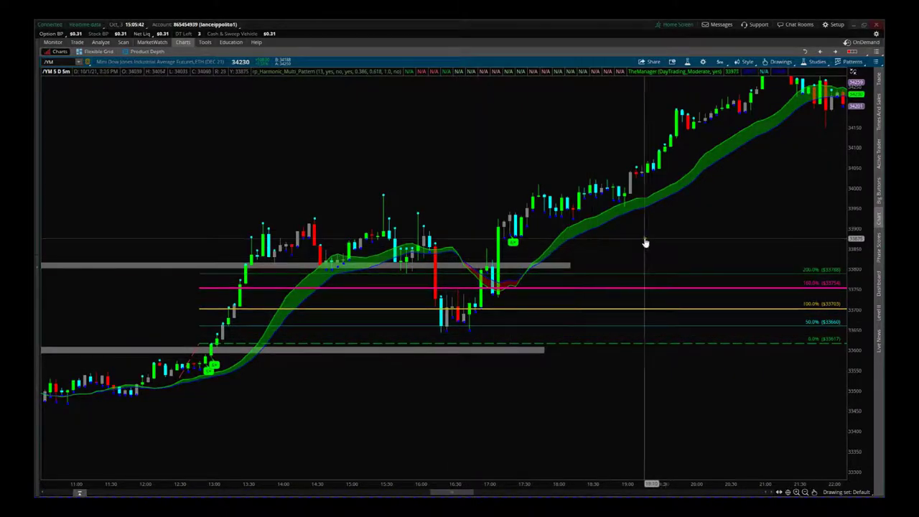
{"action": "left_click_drag", "start_coordinate": [628, 251], "coordinate": [611, 273]}
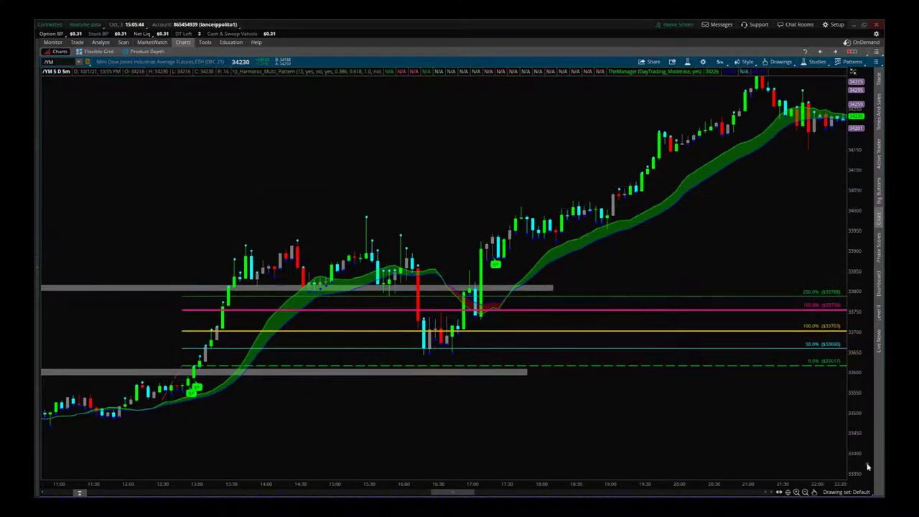
{"action": "left_click", "coordinate": [818, 493]}
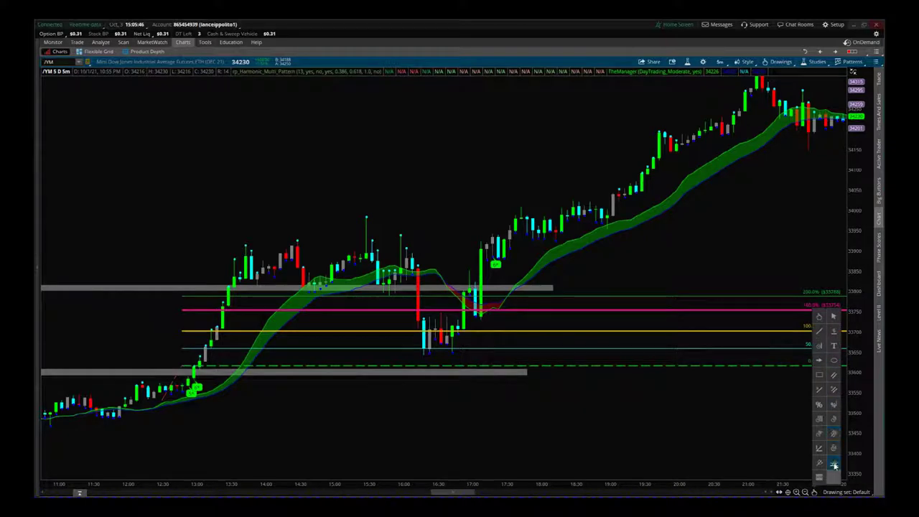
{"action": "left_click", "coordinate": [821, 373]}
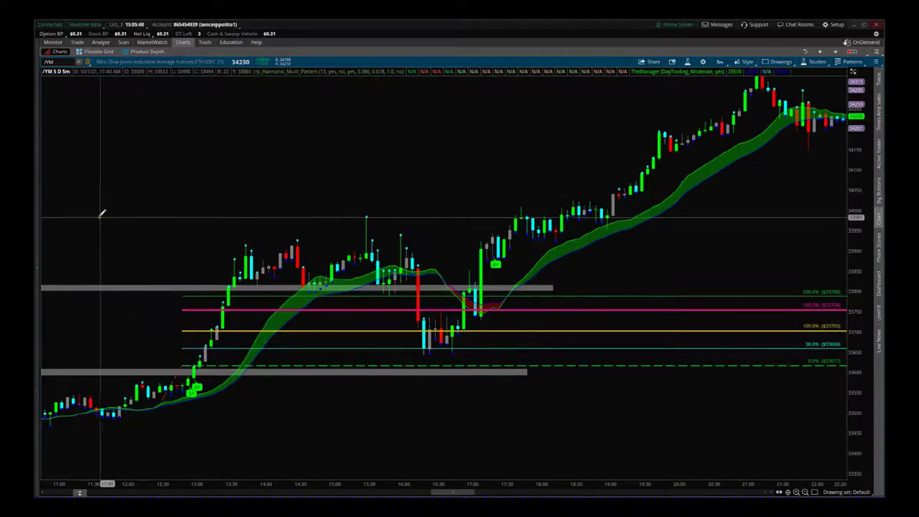
{"action": "mouse_move", "coordinate": [99, 217]}
{"action": "left_mouse_down"}
{"action": "mouse_move", "coordinate": [191, 234]}
{"action": "mouse_move", "coordinate": [638, 246]}
{"action": "left_mouse_up"}
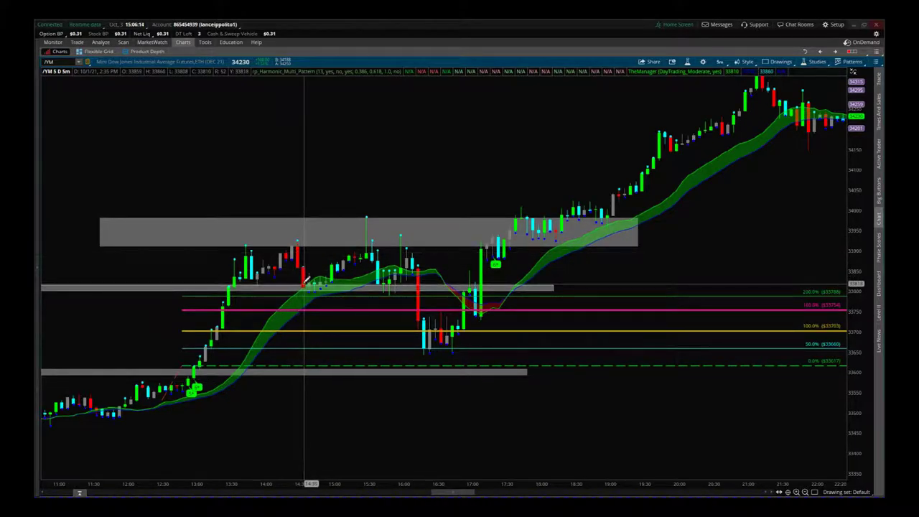
{"action": "mouse_move", "coordinate": [819, 493]}
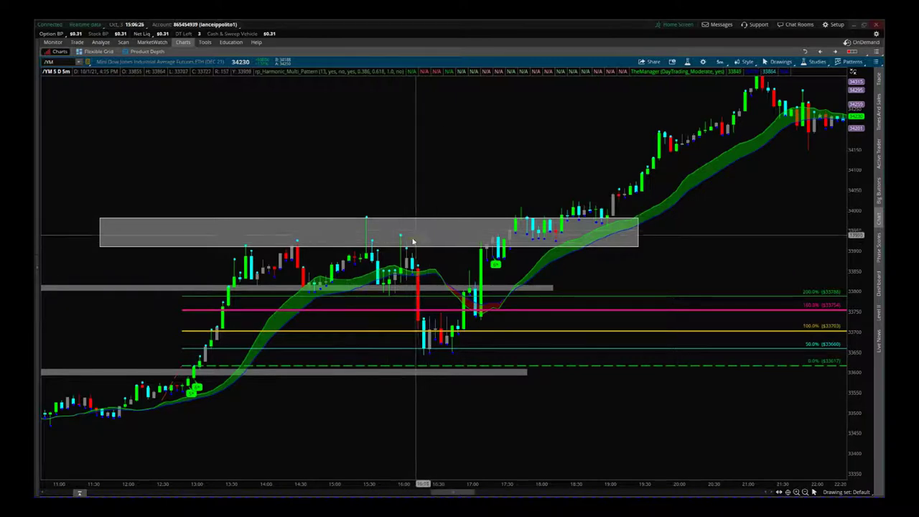
- Draw a second Fibonacci extension from about 33874 at 17:10 to about 33985 at 17:30, at the upper zone's breakout
{"action": "left_click_drag", "start_coordinate": [612, 412], "coordinate": [438, 431]}
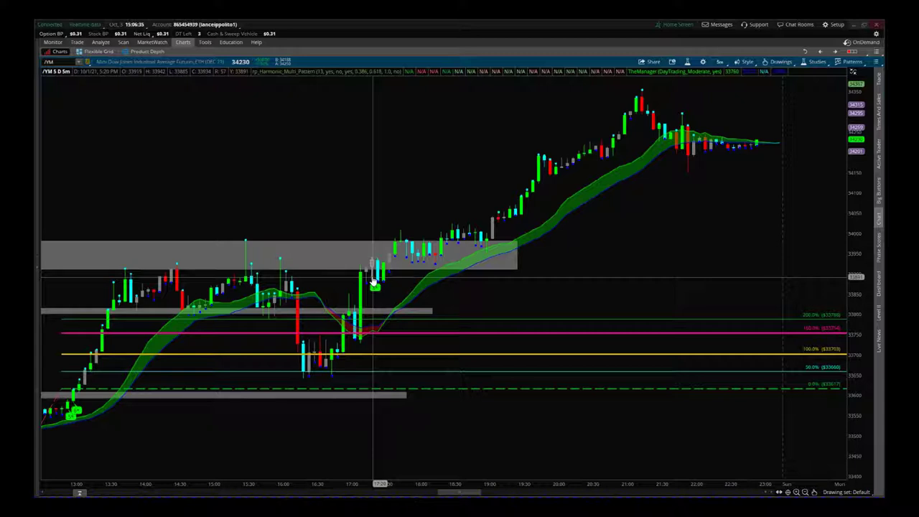
{"action": "left_click", "coordinate": [814, 493]}
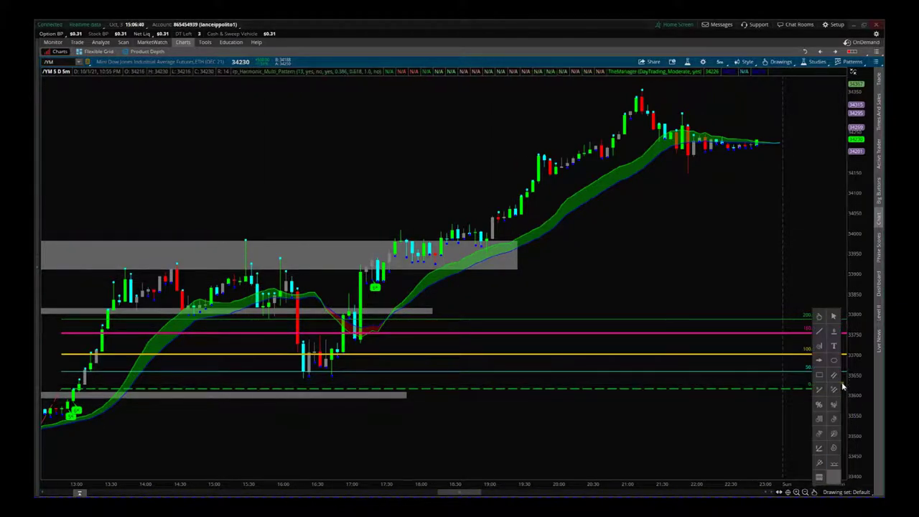
{"action": "left_click", "coordinate": [833, 405]}
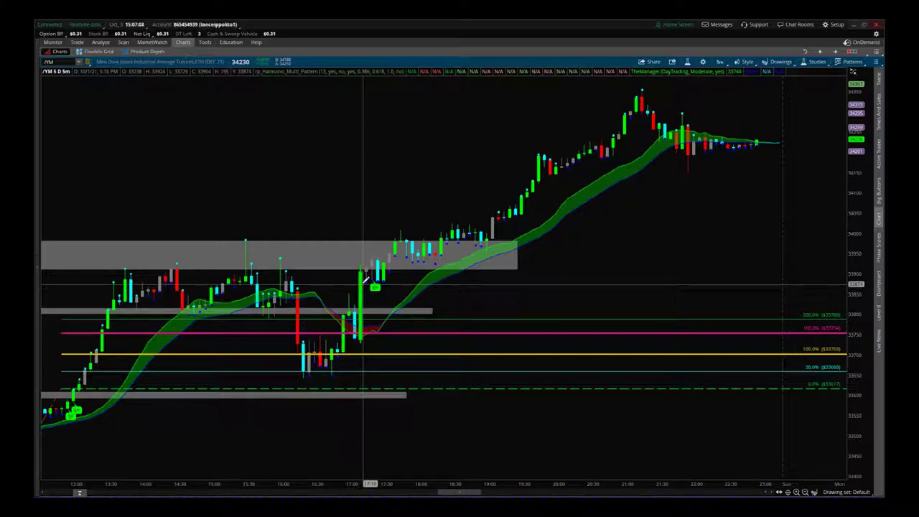
{"action": "left_click", "coordinate": [383, 236]}
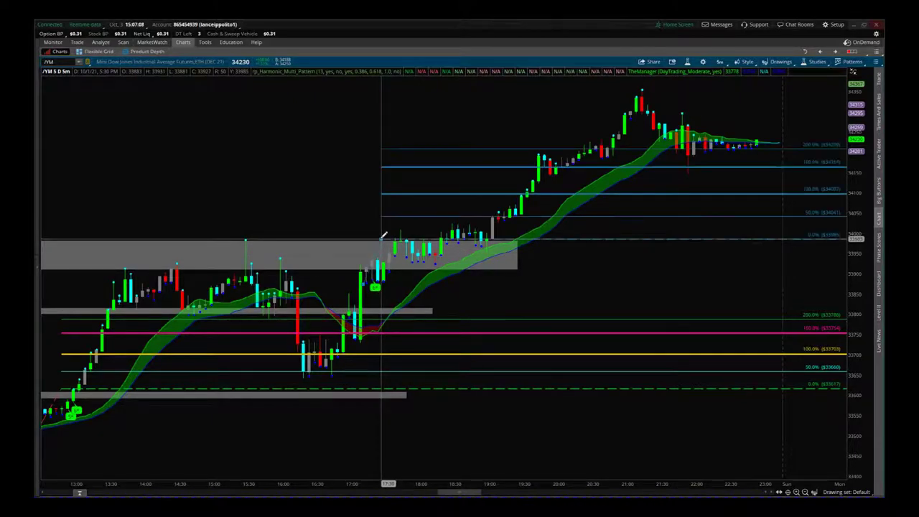
{"action": "left_click", "coordinate": [382, 236]}
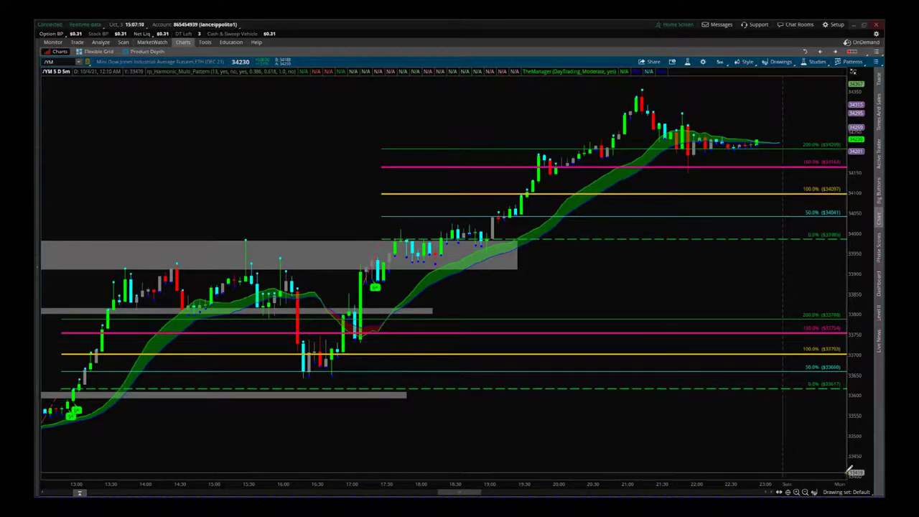
{"action": "mouse_move", "coordinate": [814, 491]}
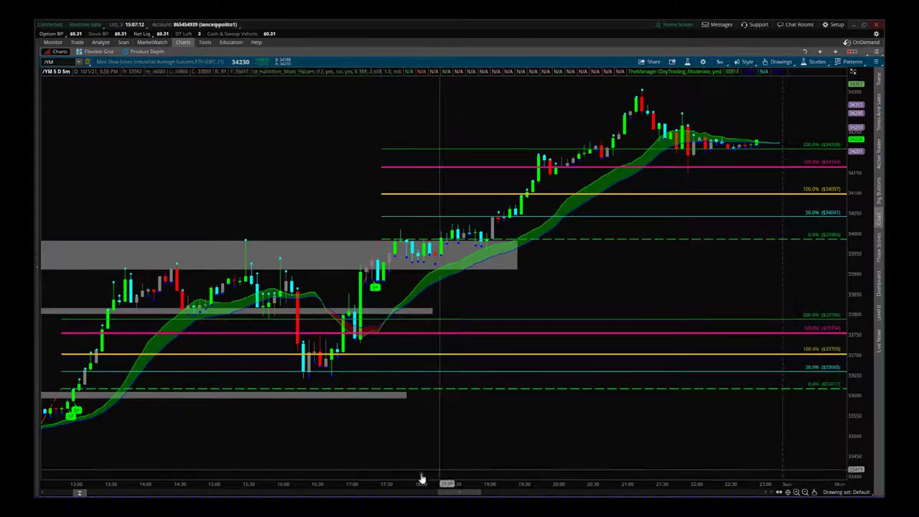
- Examine the 9/30 decline and the overnight price action leading into the marked resistance zones
{"action": "left_click_drag", "start_coordinate": [392, 482], "coordinate": [796, 494]}
{"action": "left_click_drag", "start_coordinate": [849, 211], "coordinate": [850, 244]}
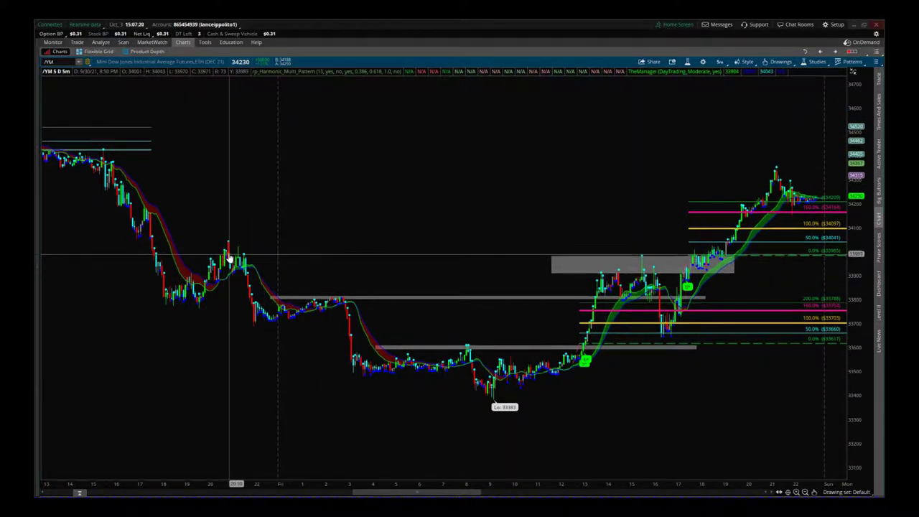
{"action": "left_click_drag", "start_coordinate": [207, 365], "coordinate": [485, 389]}
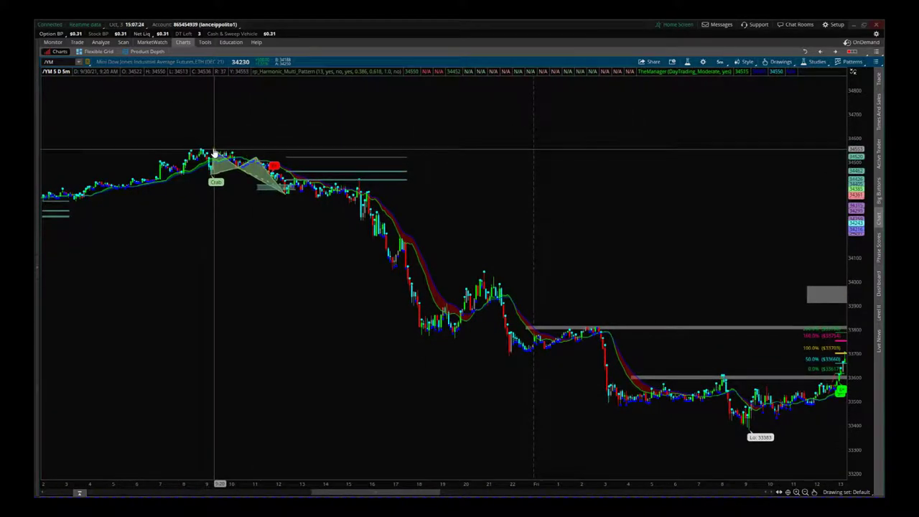
{"action": "left_click_drag", "start_coordinate": [711, 228], "coordinate": [433, 230]}
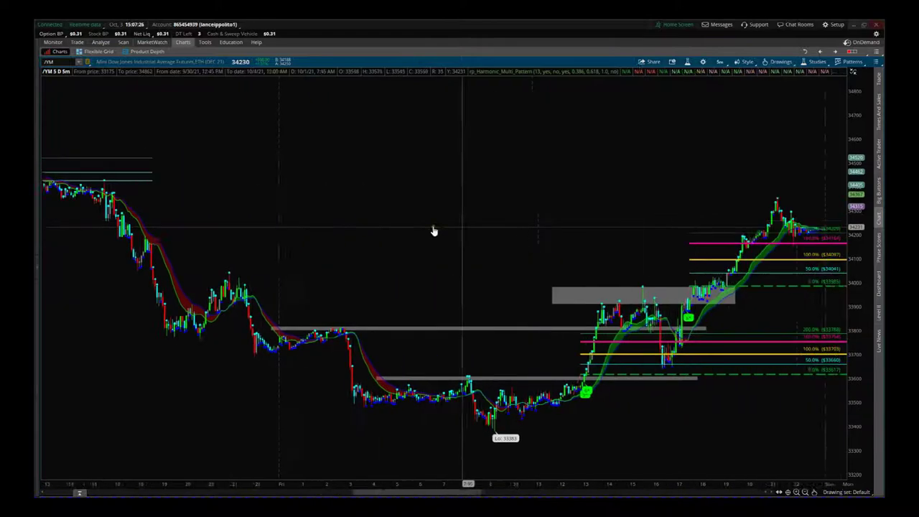
- Examine the 10/1 rally above the upper resistance zone against the second Fibonacci extension's 50% to 200% targets
{"action": "left_click_drag", "start_coordinate": [687, 484], "coordinate": [617, 404]}
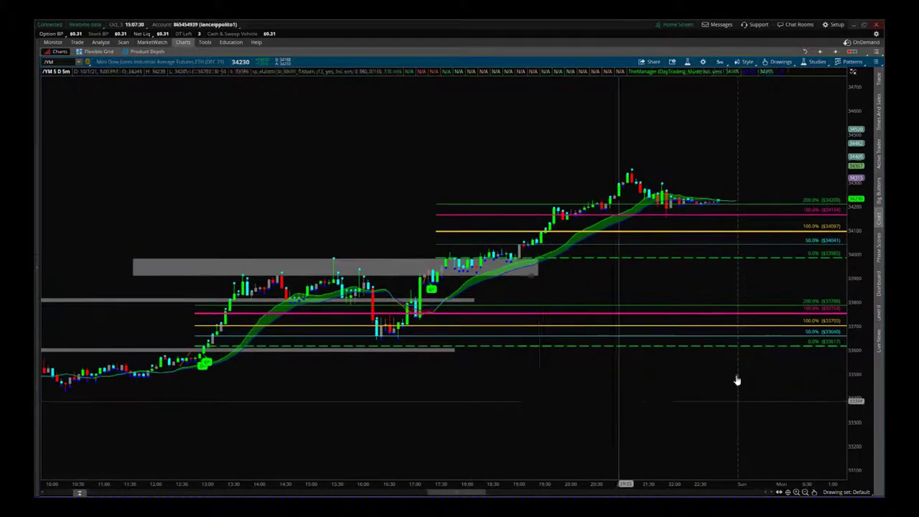
{"action": "left_click_drag", "start_coordinate": [856, 387], "coordinate": [856, 441]}
{"action": "left_click_drag", "start_coordinate": [634, 279], "coordinate": [541, 318]}
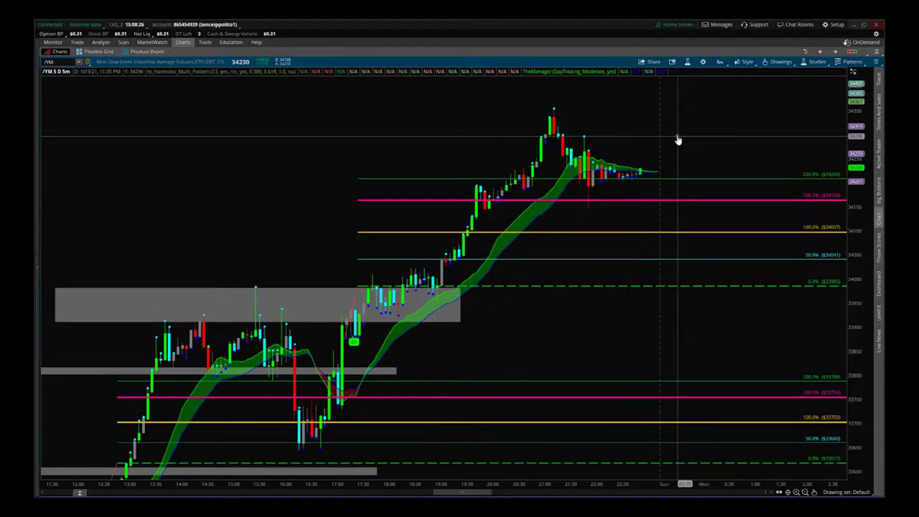
{"action": "scroll", "coordinate": [642, 142], "scroll_direction": "down", "scroll_amount": 5}
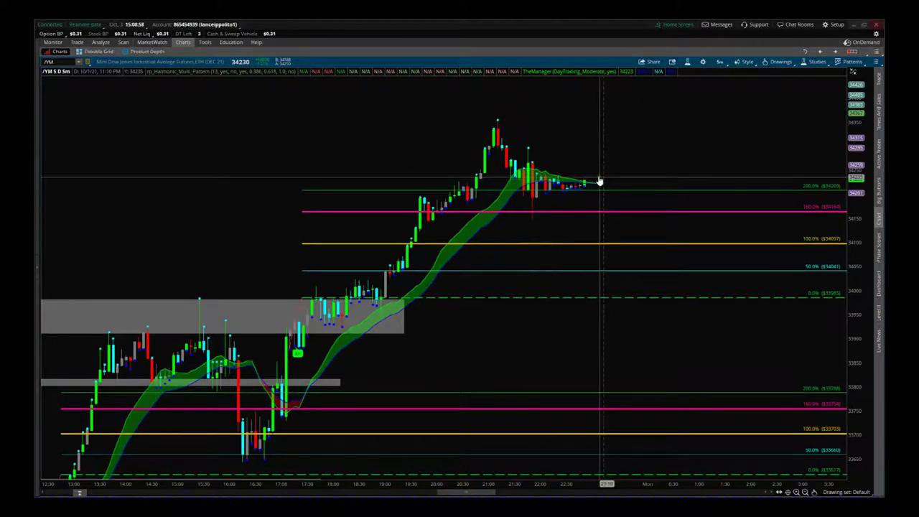
{"action": "left_click_drag", "start_coordinate": [453, 359], "coordinate": [630, 326]}
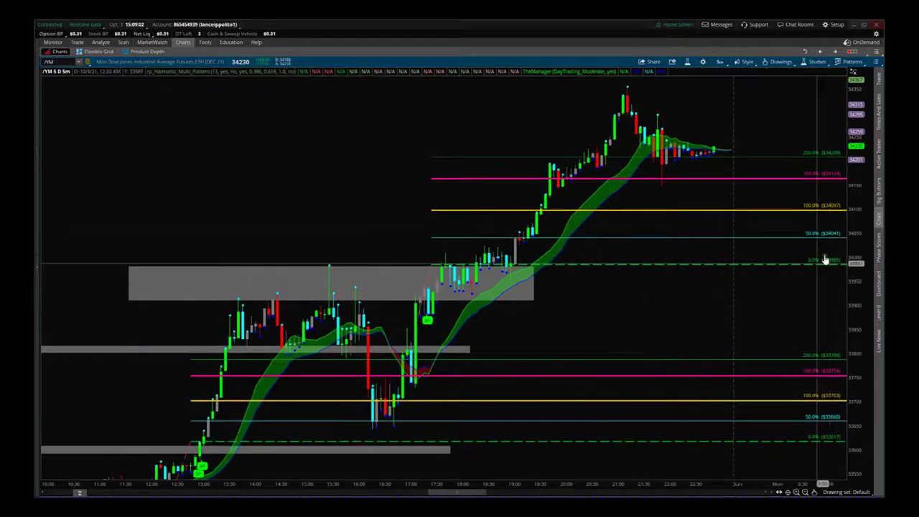
{"action": "left_click_drag", "start_coordinate": [849, 209], "coordinate": [849, 248]}
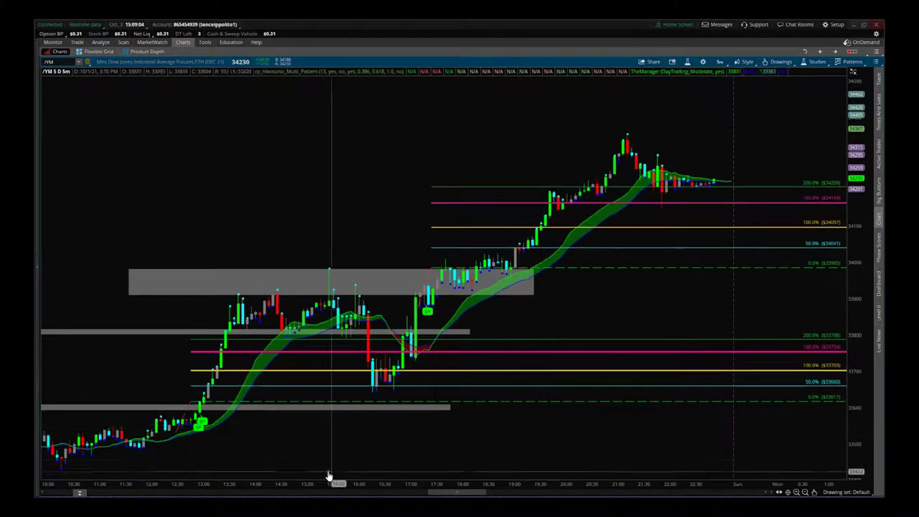
- Compare the first breakout near 13:00 and the following pullback with the lower Fibonacci extension and the marked zones
{"action": "left_click_drag", "start_coordinate": [312, 477], "coordinate": [400, 494]}
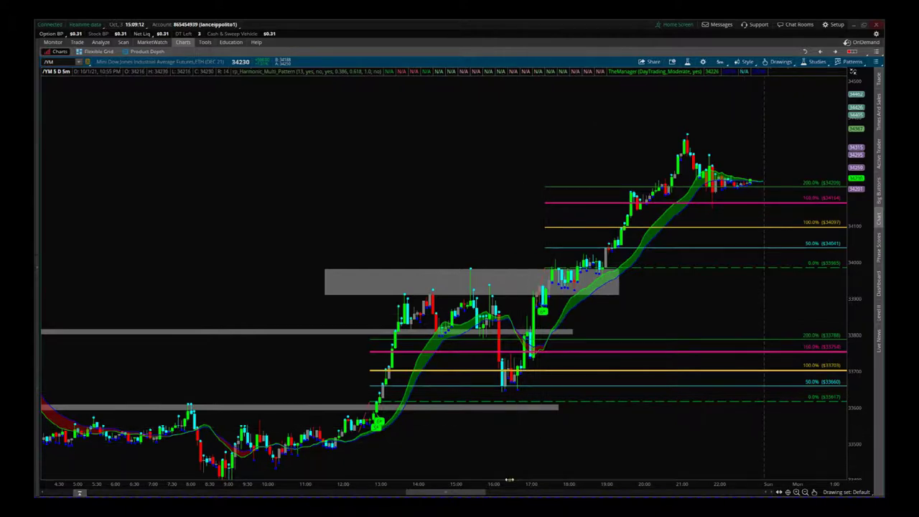
{"action": "left_click_drag", "start_coordinate": [507, 483], "coordinate": [368, 468]}
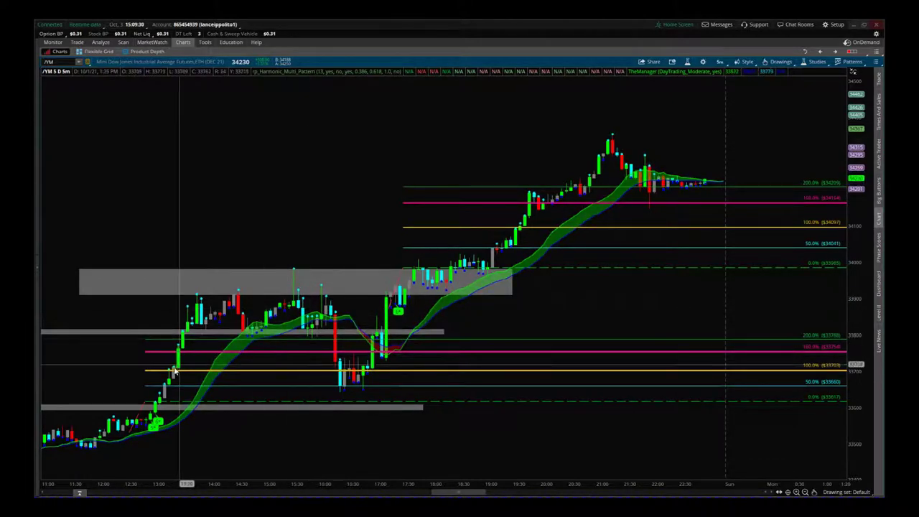
{"action": "left_click_drag", "start_coordinate": [203, 441], "coordinate": [281, 412]}
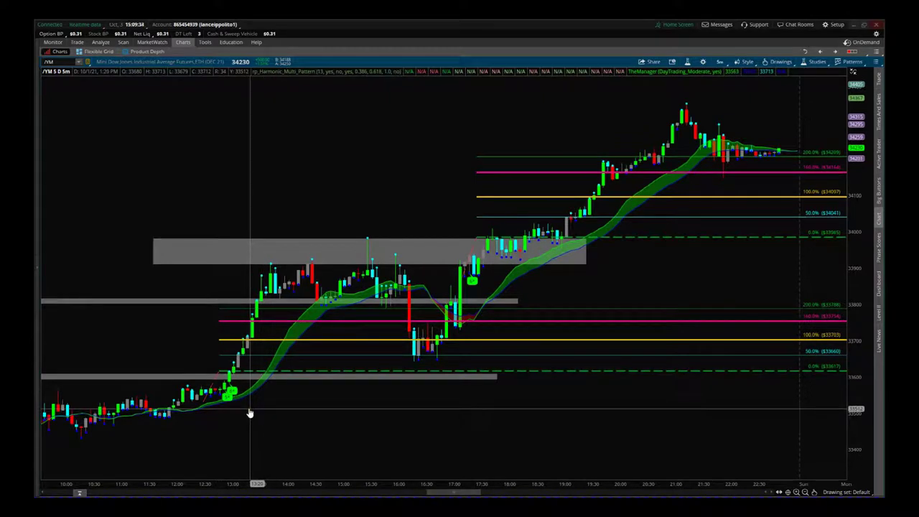
{"action": "left_click_drag", "start_coordinate": [440, 422], "coordinate": [384, 428]}
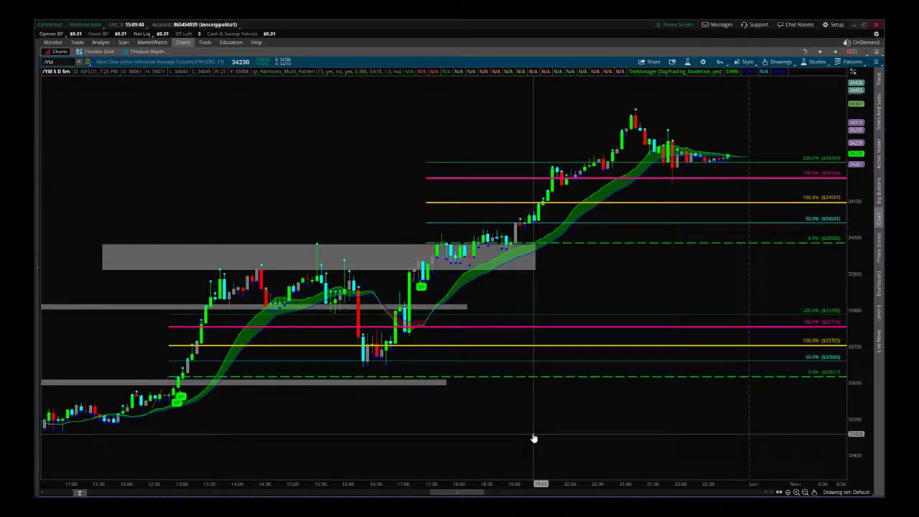
{"action": "scroll", "coordinate": [479, 484], "scroll_direction": "down", "scroll_amount": 2}
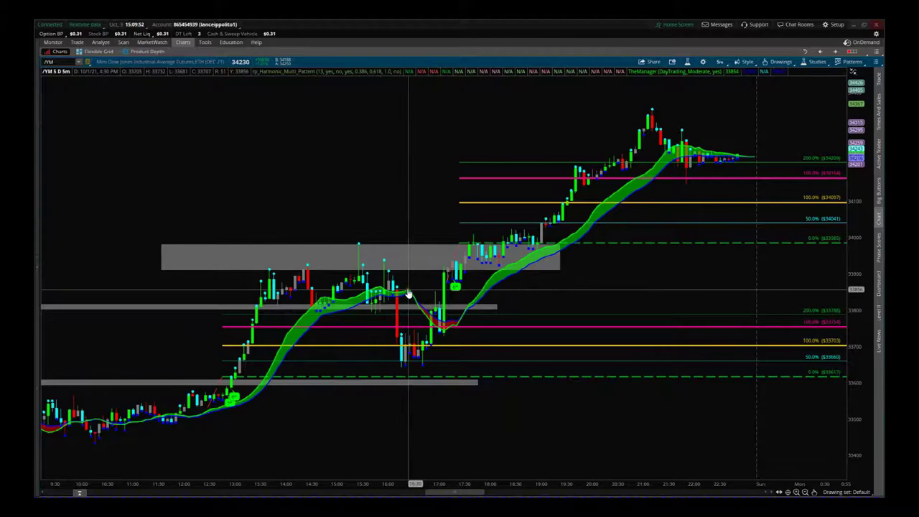
{"action": "left_click_drag", "start_coordinate": [587, 417], "coordinate": [388, 420]}
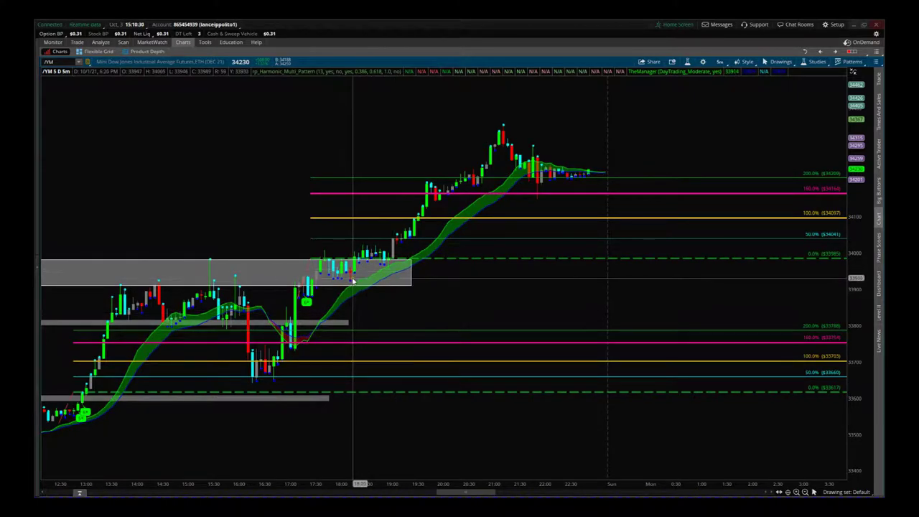
{"action": "left_click_drag", "start_coordinate": [390, 308], "coordinate": [546, 332]}
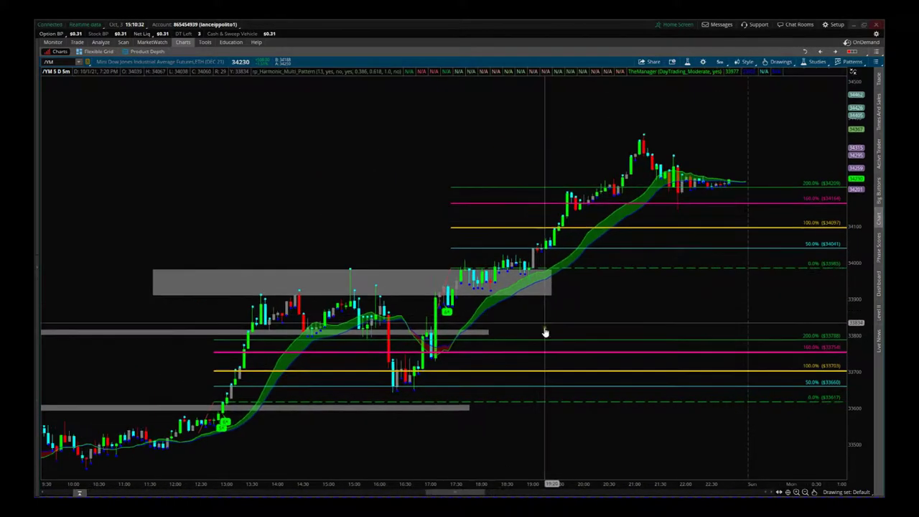
- Inspect the candles around the upper zone from about 17:30 to 19:00, and review both breakouts with their extension targets
{"action": "left_click_drag", "start_coordinate": [557, 486], "coordinate": [701, 312]}
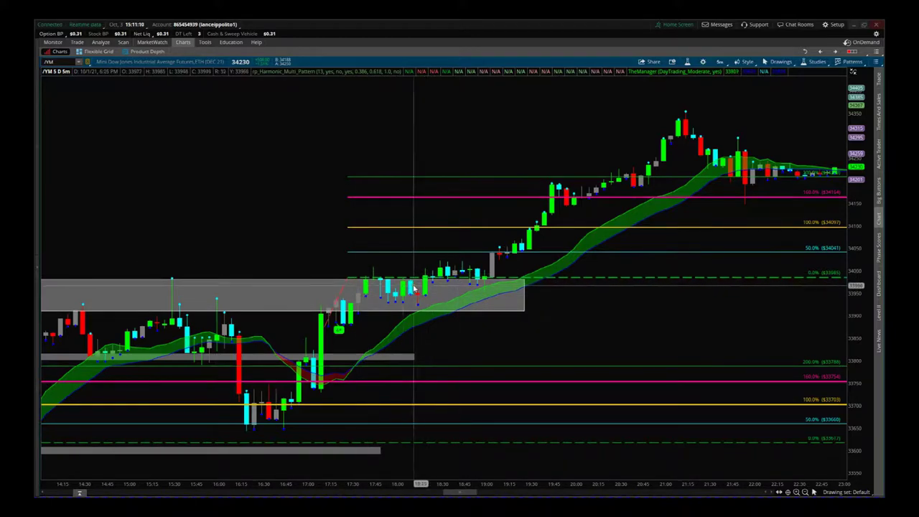
{"action": "scroll", "coordinate": [546, 318], "scroll_direction": "down", "scroll_amount": 3}
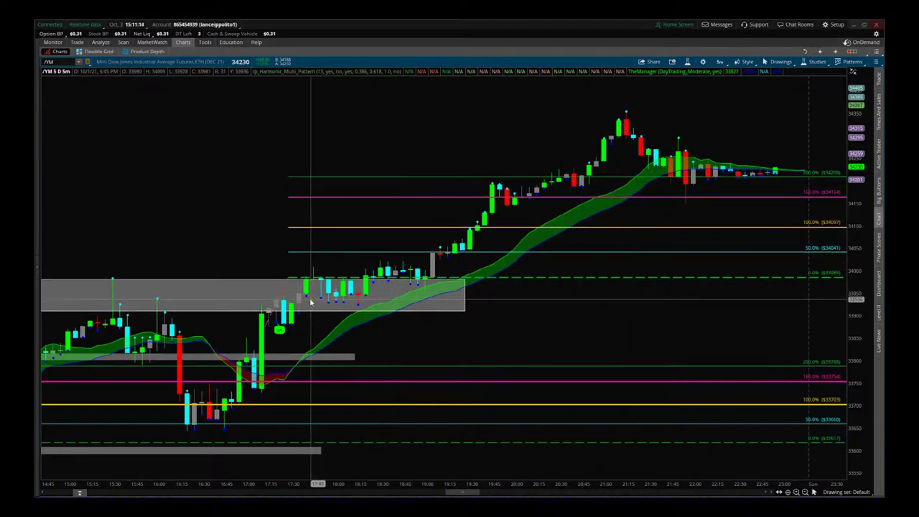
{"action": "scroll", "coordinate": [591, 321], "scroll_direction": "down", "scroll_amount": 3}
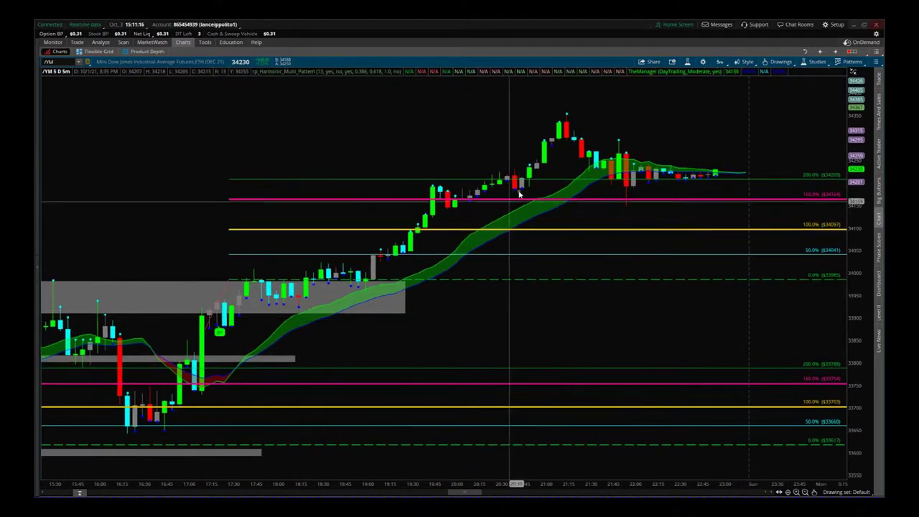
{"action": "left_click_drag", "start_coordinate": [493, 484], "coordinate": [635, 482]}
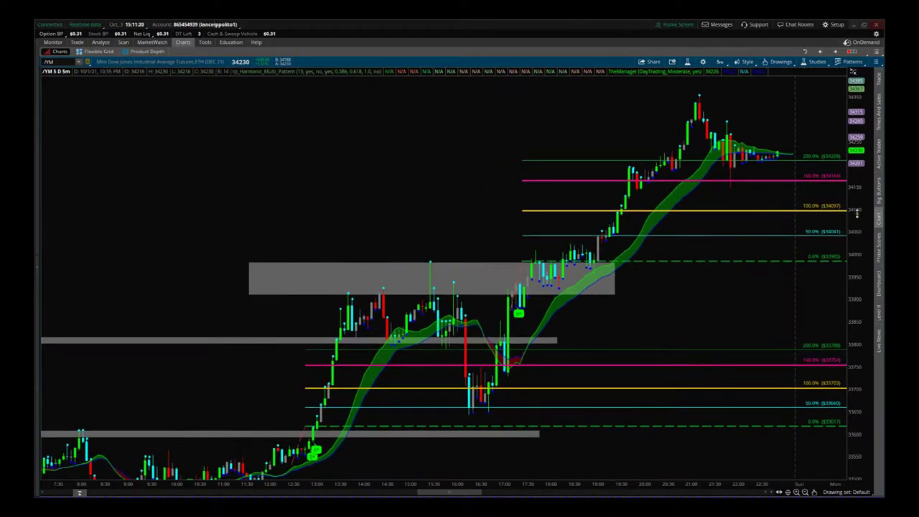
{"action": "scroll", "coordinate": [675, 313], "scroll_direction": "down", "scroll_amount": 1}
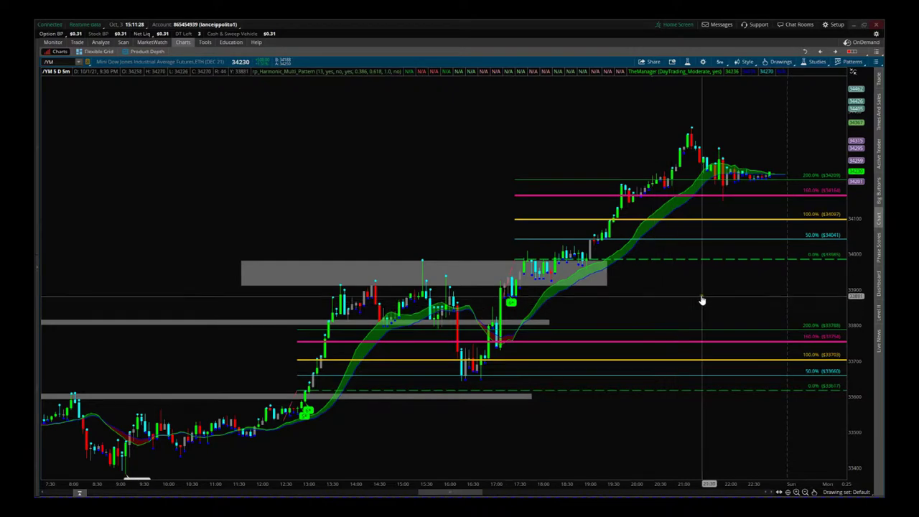
{"action": "left_click_drag", "start_coordinate": [857, 300], "coordinate": [857, 316]}
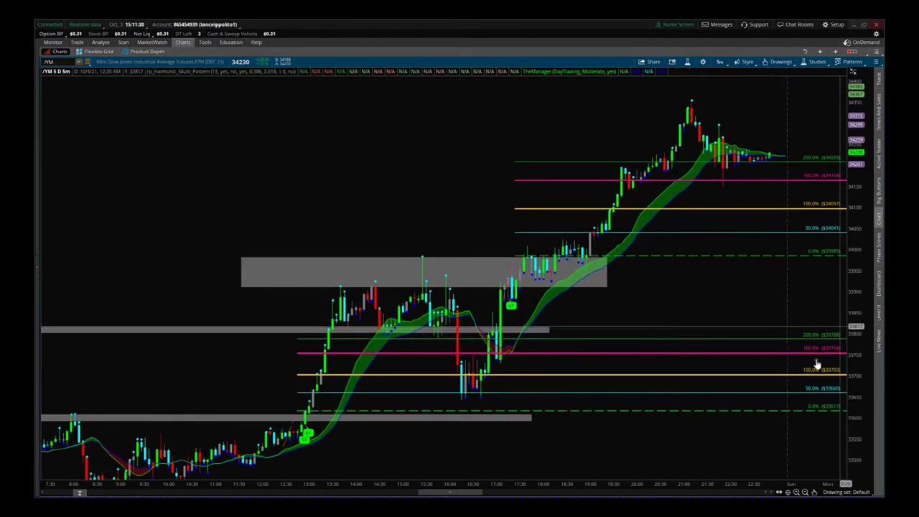
{"action": "left_click_drag", "start_coordinate": [783, 488], "coordinate": [611, 483]}
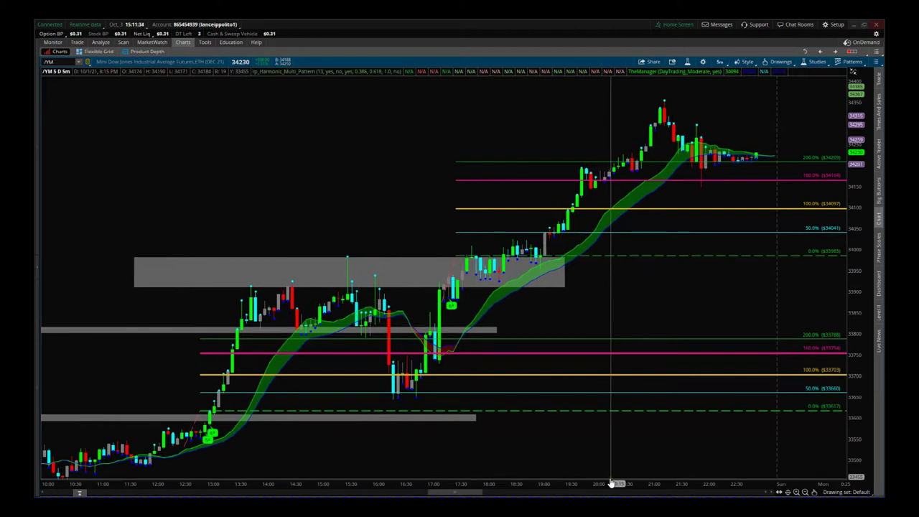